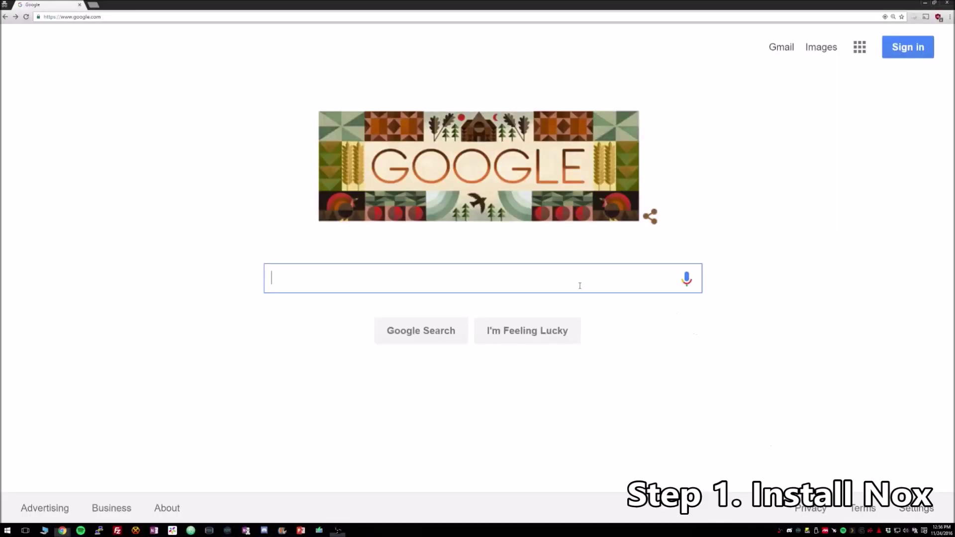
Search Google for 'bignox' and open the Nox App Player homepage result
type("big")
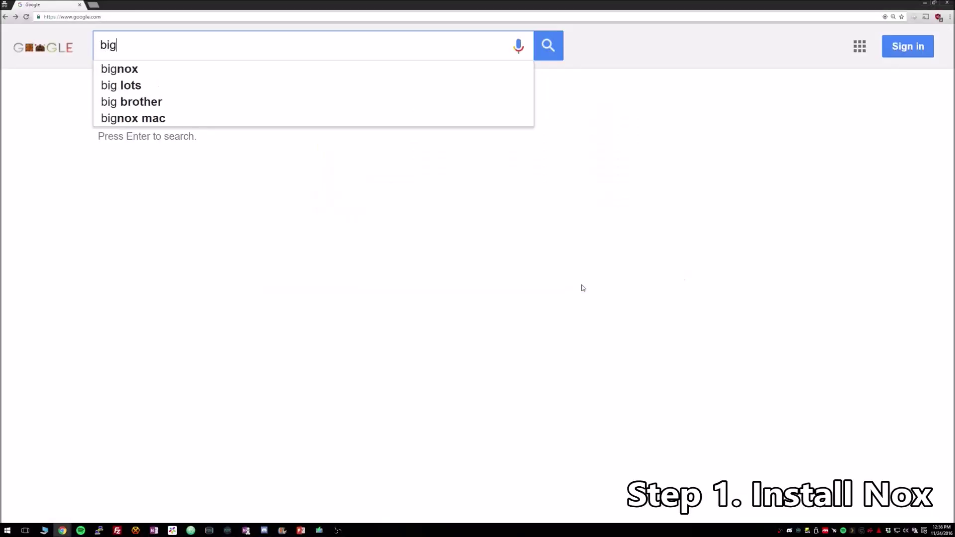
type("nox")
key("Return")
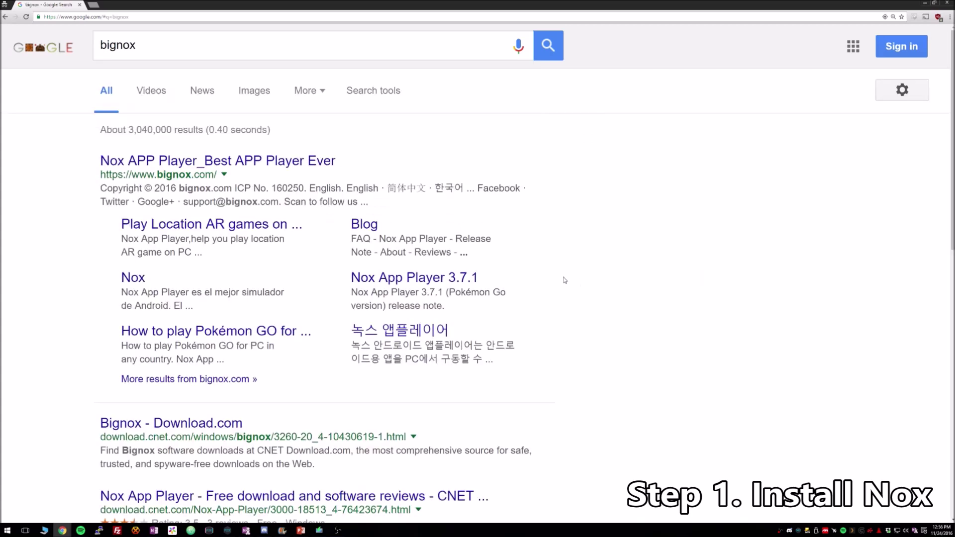
left_click(262, 161)
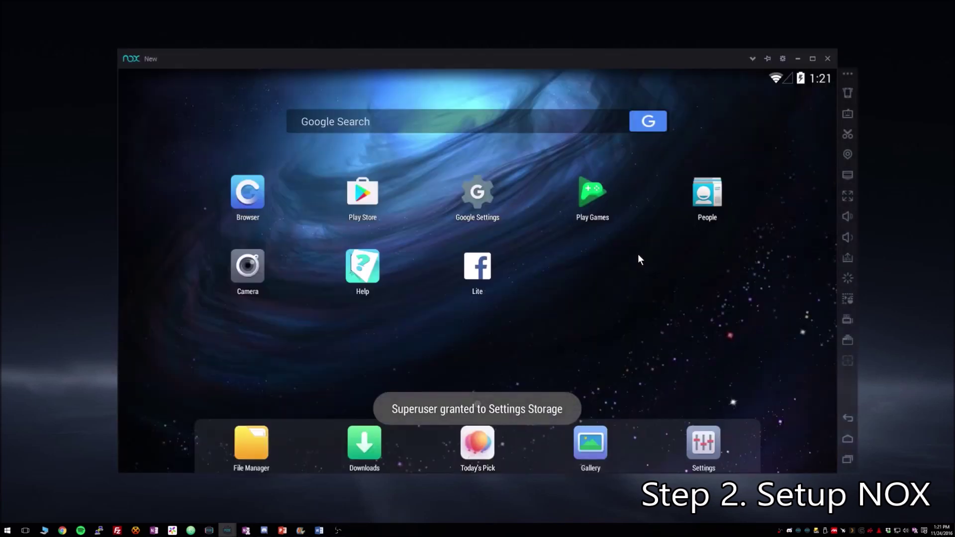
Set Root to On in Nox System Settings, save, and restart the emulator immediately
left_click(784, 58)
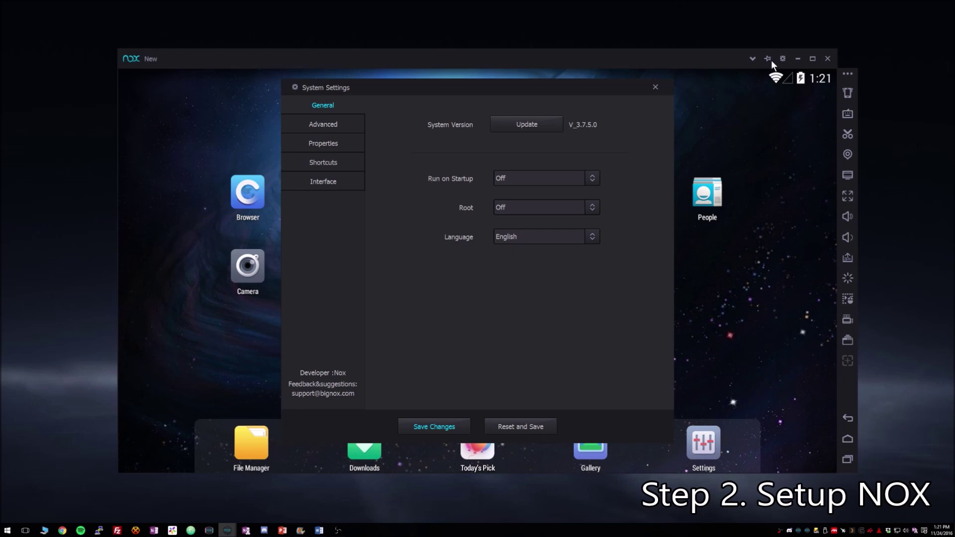
left_click(514, 214)
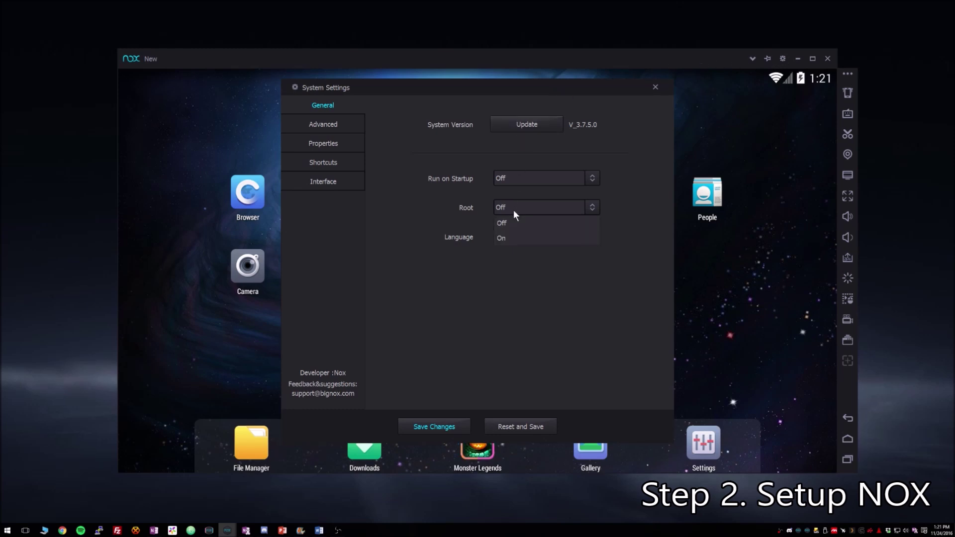
left_click(513, 238)
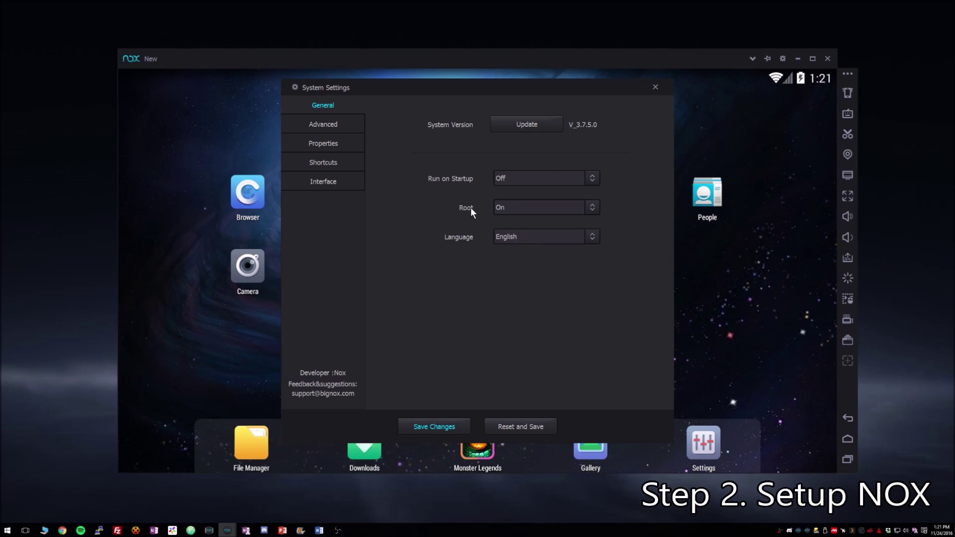
left_click(334, 127)
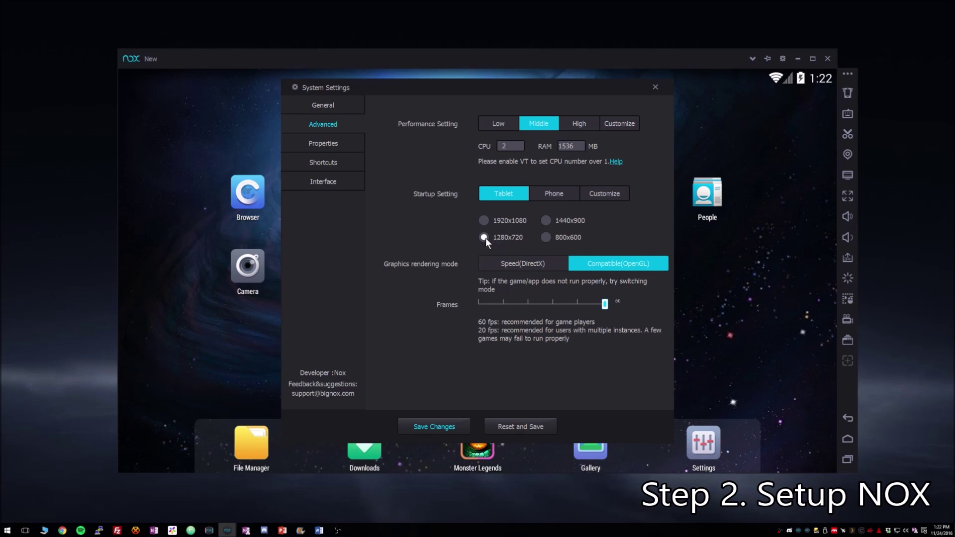
left_click(453, 427)
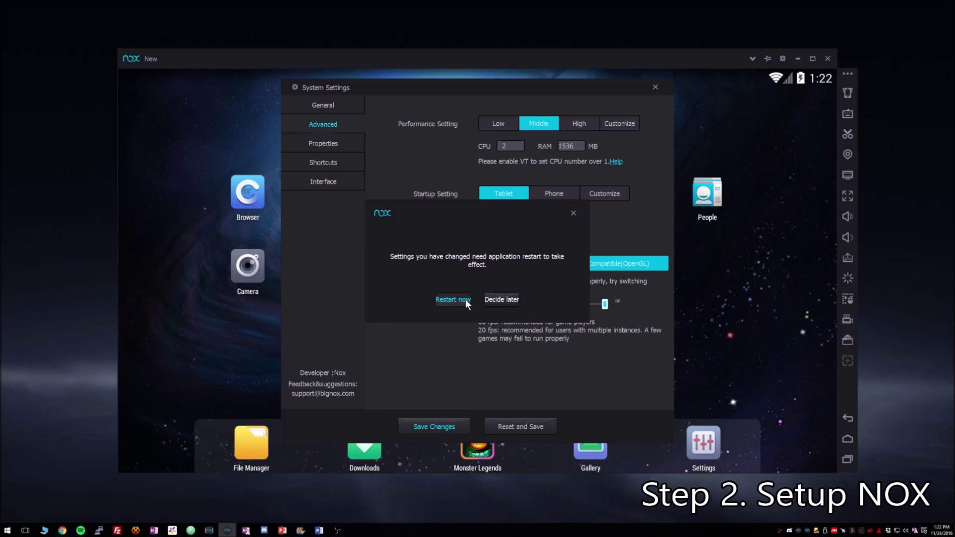
left_click(466, 299)
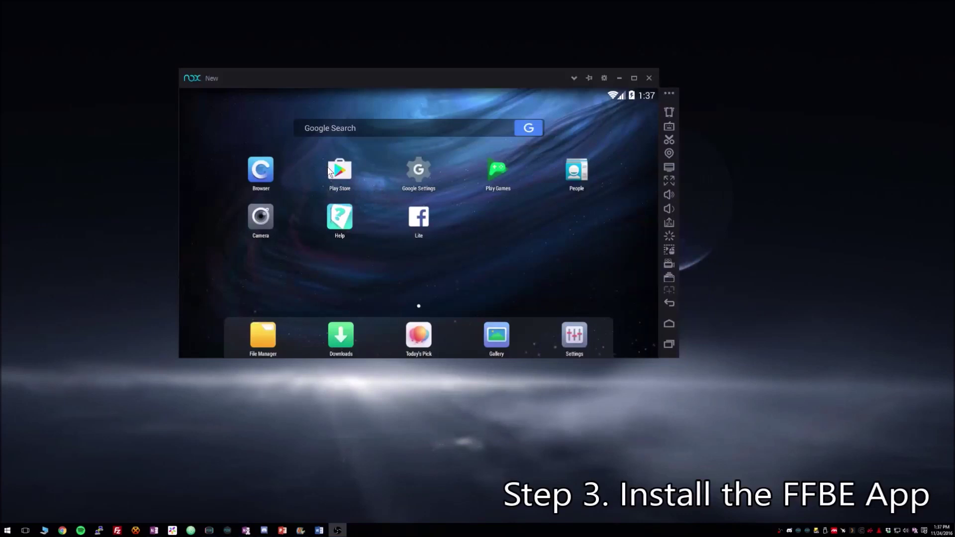
left_click(333, 169)
left_click(338, 174)
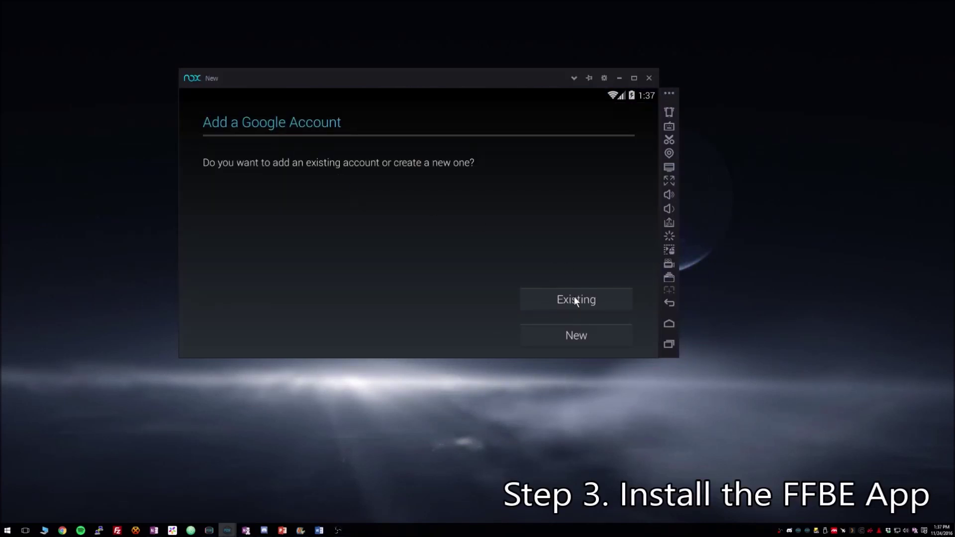
left_click(575, 299)
key("Tab")
type("************d")
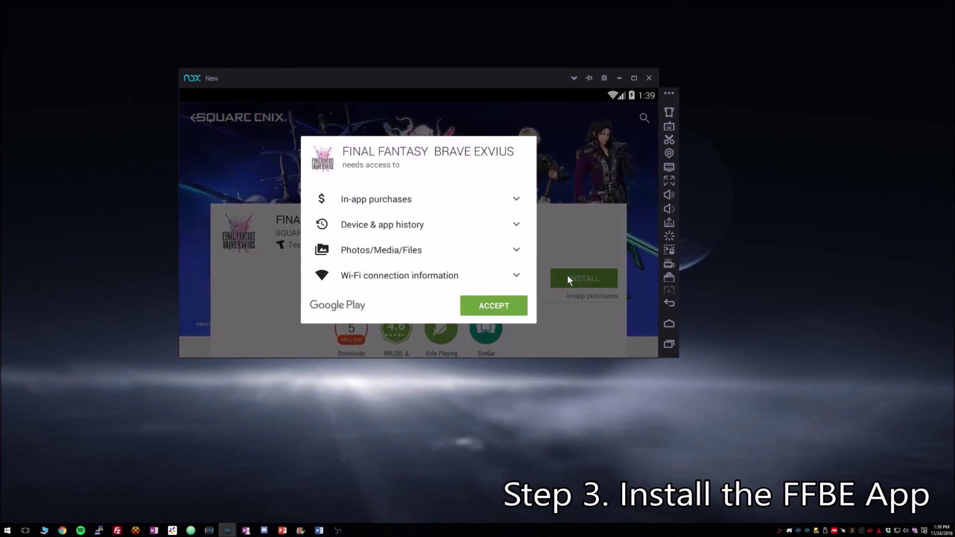
Install Final Fantasy Brave Exvius and place its FFEXVIUS icon on home page two
left_click(495, 305)
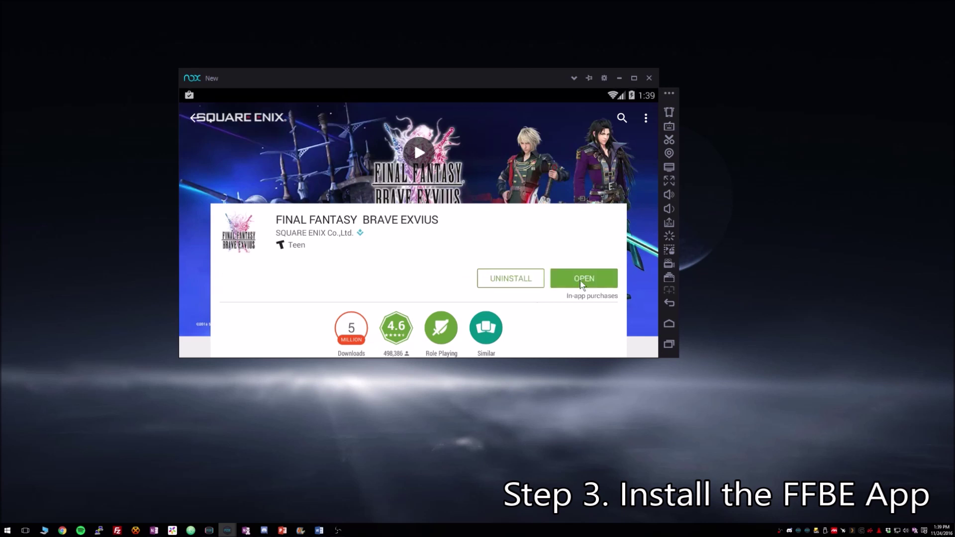
left_click(669, 324)
left_click_drag(500, 223, 654, 226)
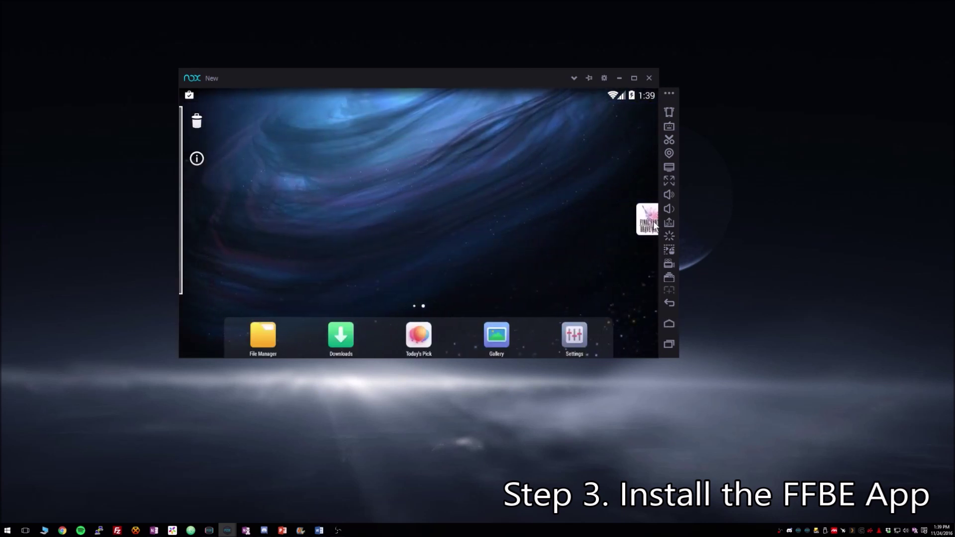
left_click_drag(654, 225, 417, 230)
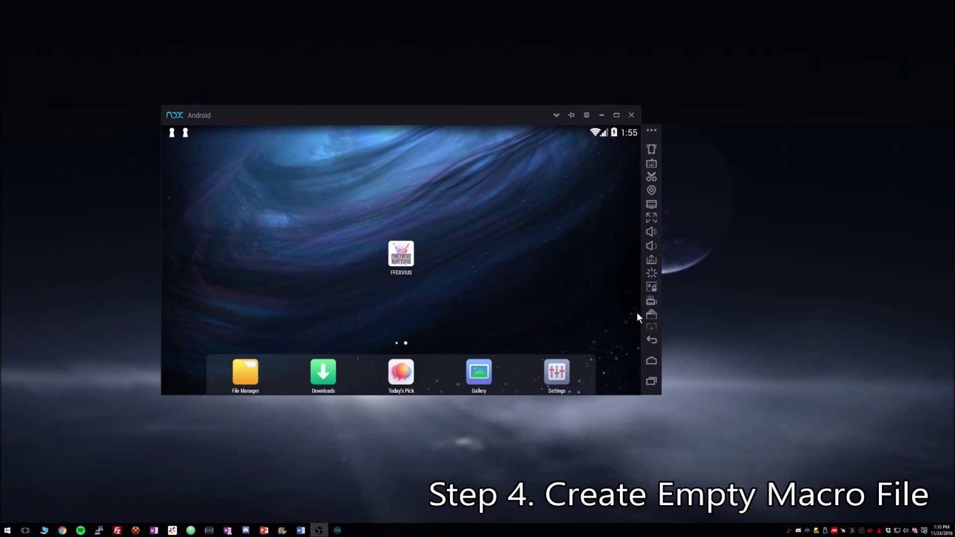
Reposition the Macro Recorder panel and record an empty macro, saved as Record6
left_click(645, 284)
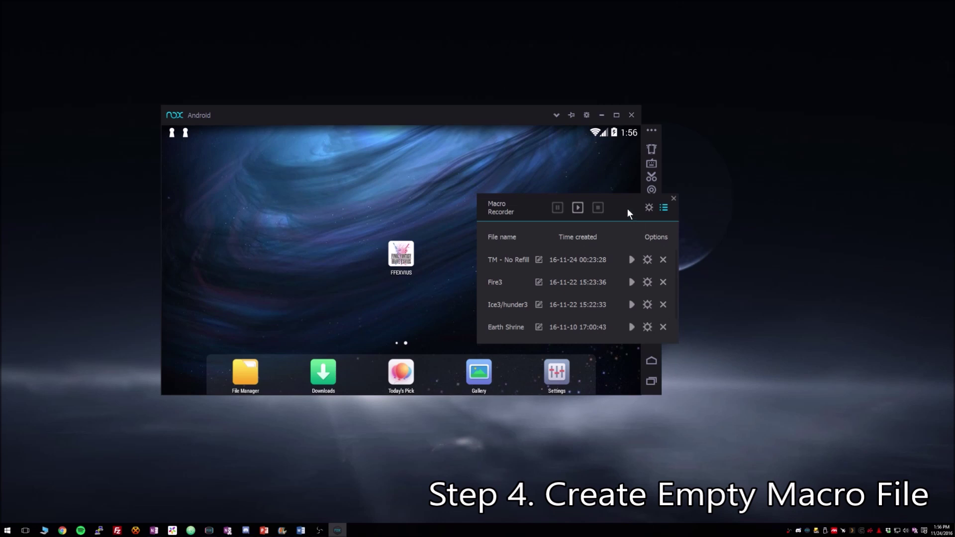
left_click_drag(624, 208, 542, 181)
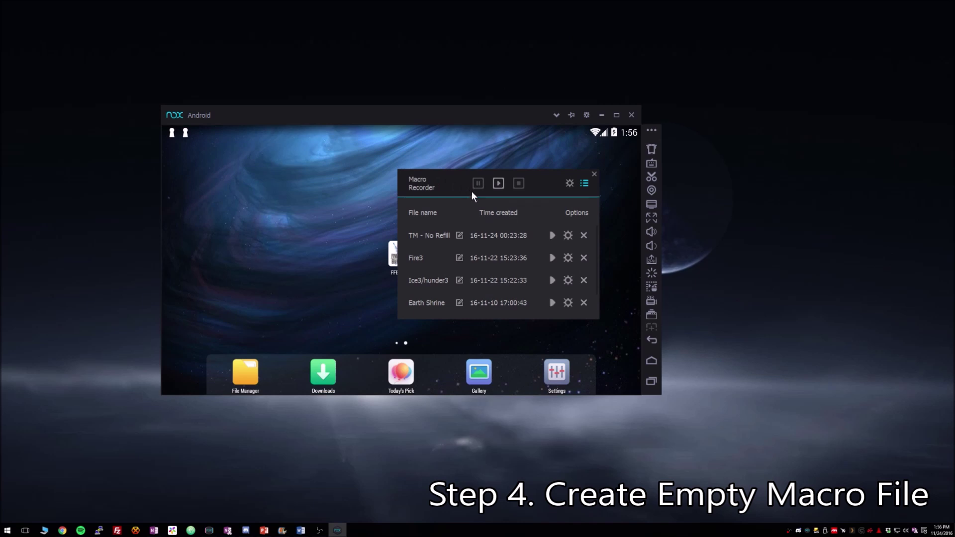
left_click(498, 184)
left_click(519, 183)
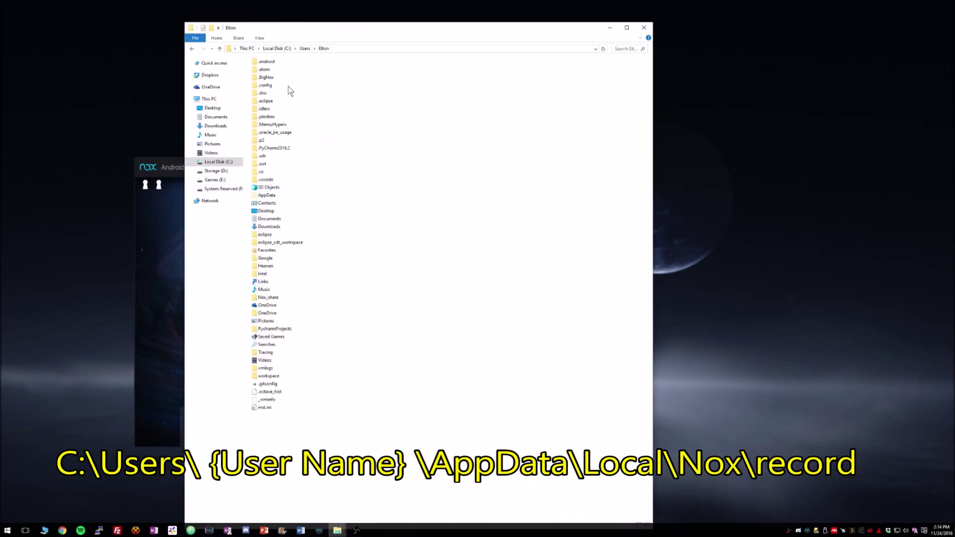
Browse to AppData\Local\Nox\record and inspect the first macro file's context menu
double_click(264, 196)
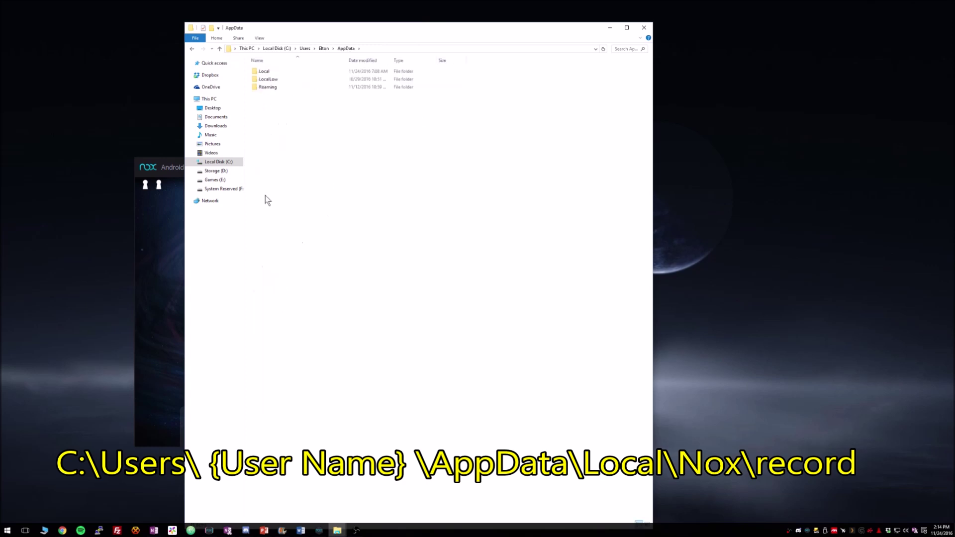
double_click(277, 70)
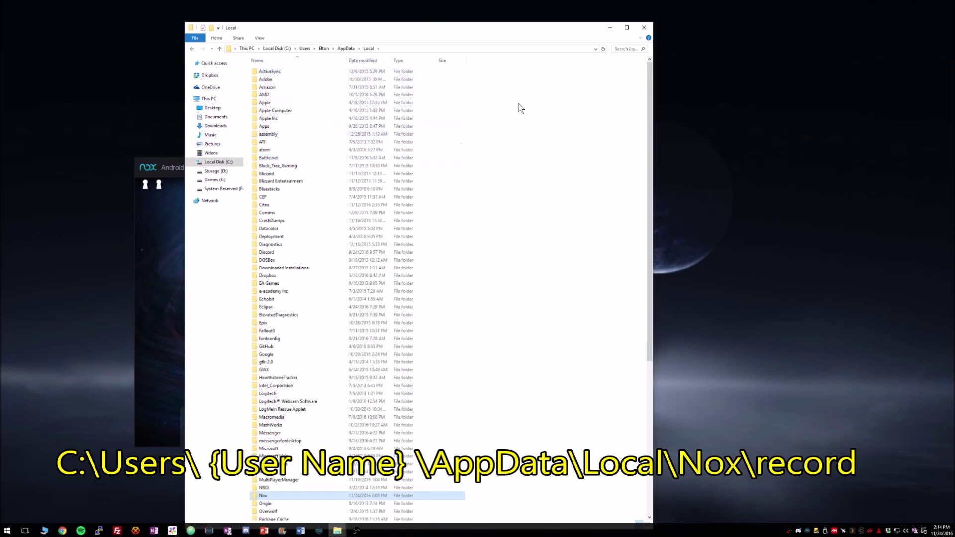
scroll(477, 199, "down", 10)
double_click(448, 273)
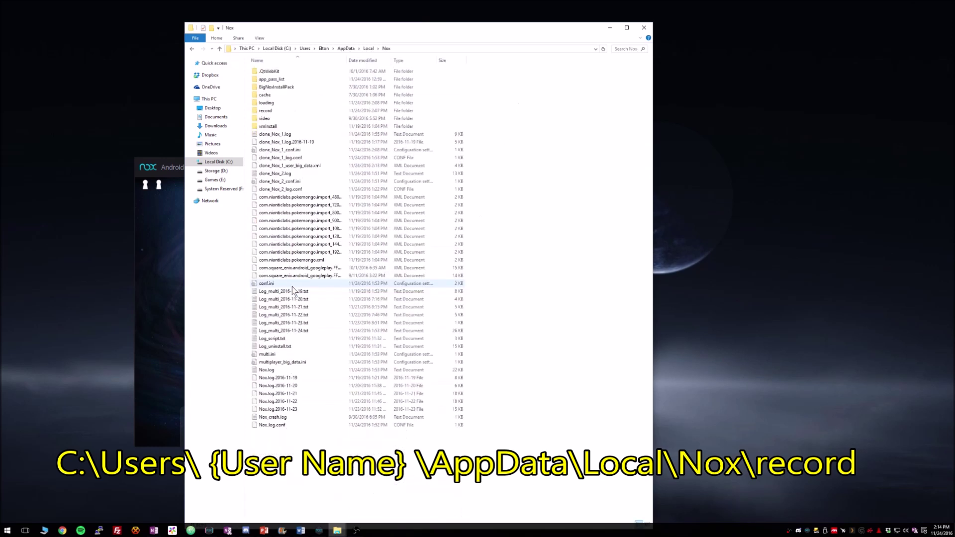
double_click(276, 110)
left_click(298, 73)
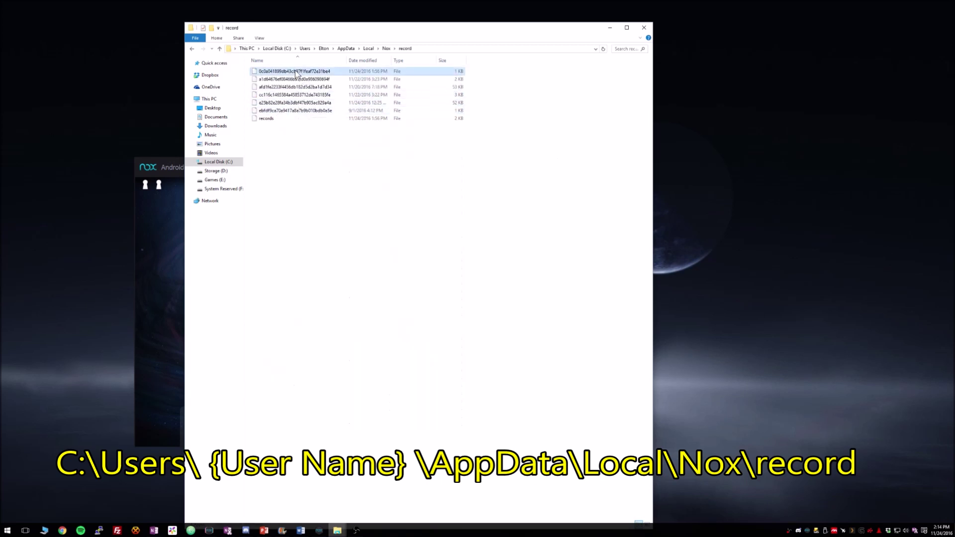
right_click(376, 74)
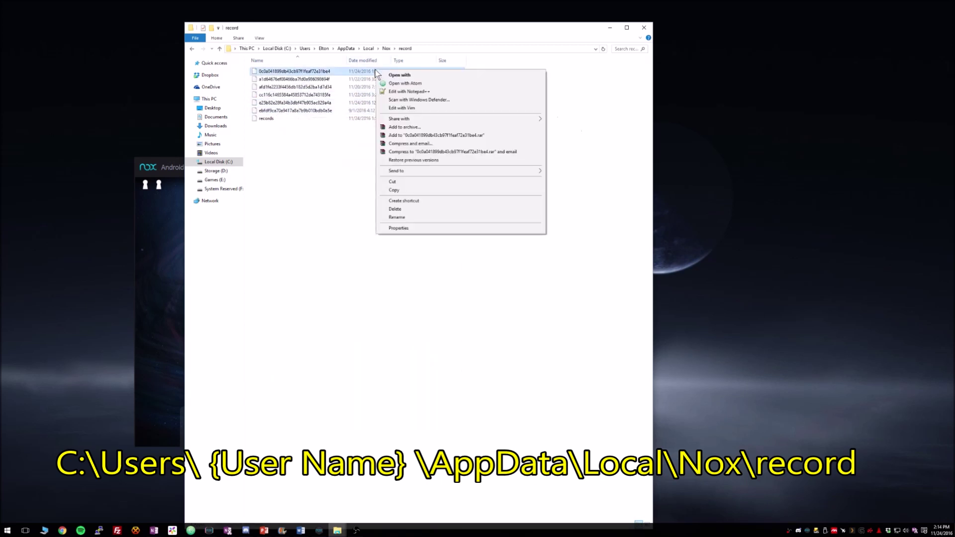
left_click(309, 184)
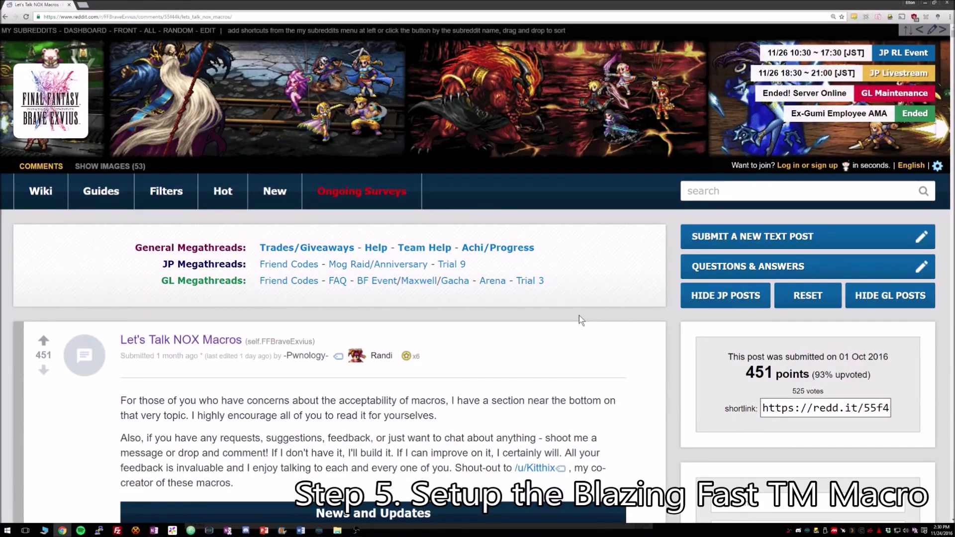
Find the Ultimate TM Speed Run table and open the No Lapis Refill NOX macro link
scroll(547, 308, "down", 3)
scroll(544, 307, "down", 3)
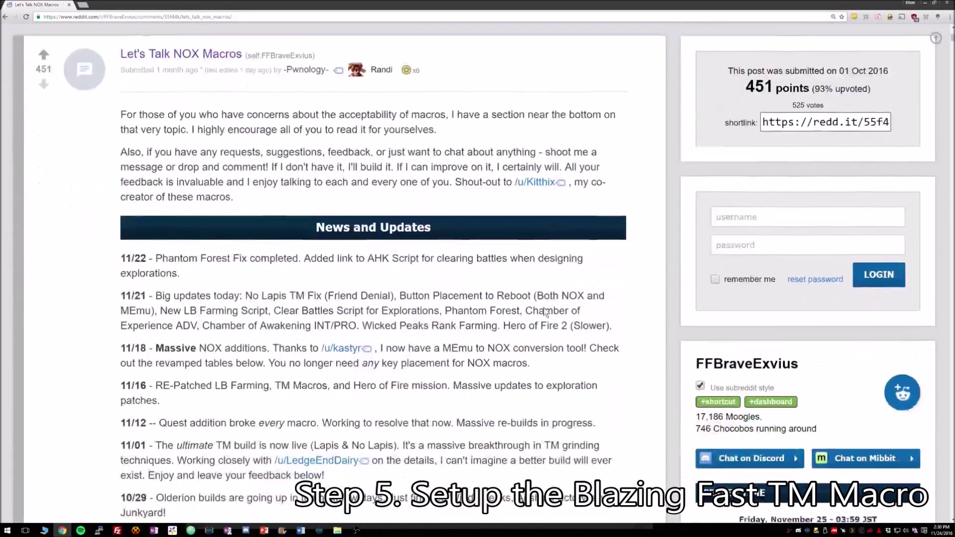
scroll(542, 309, "down", 5)
scroll(533, 319, "down", 5)
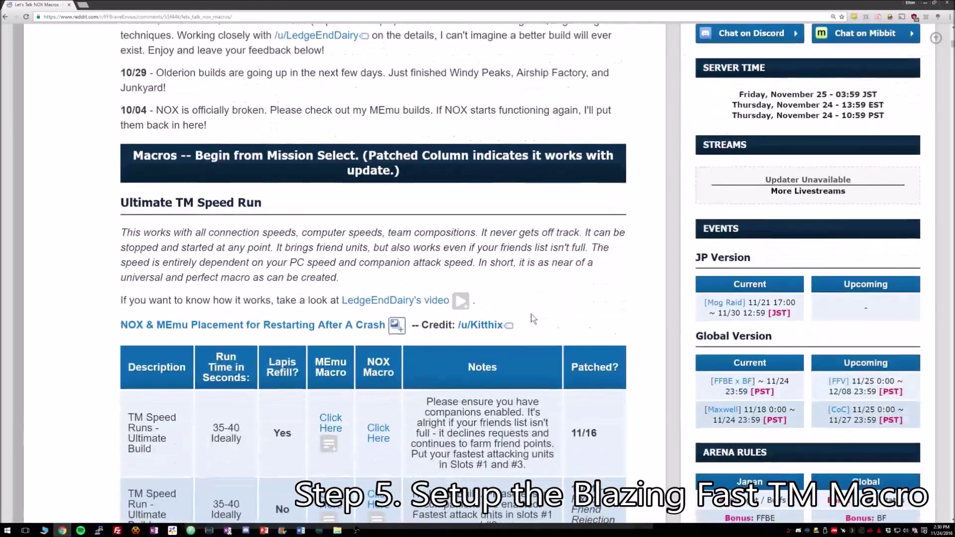
scroll(533, 319, "down", 3)
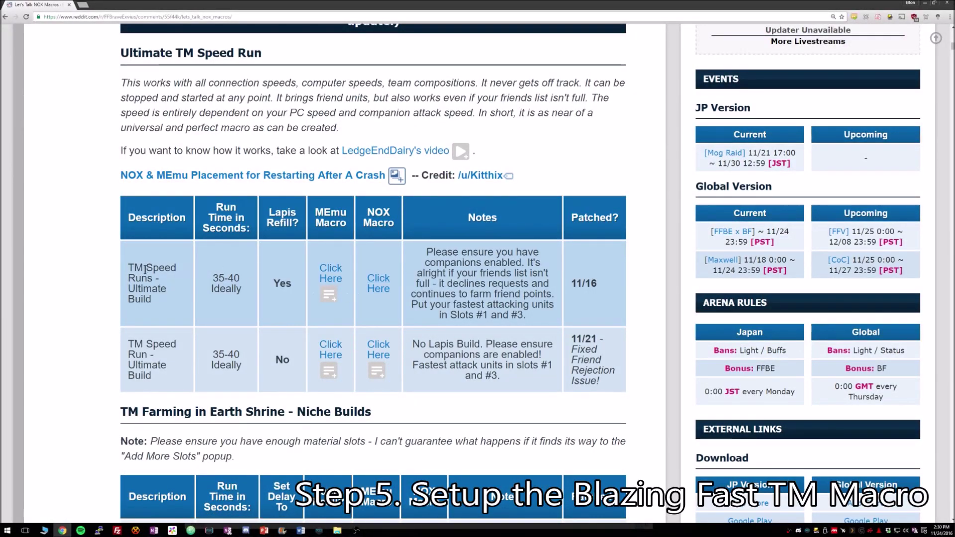
left_click_drag(125, 265, 160, 298)
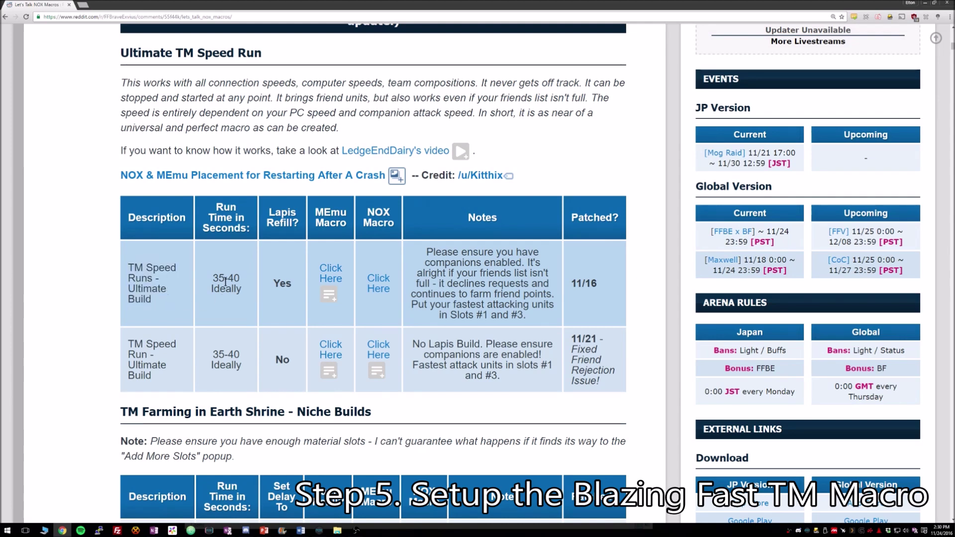
mouse_move(212, 273)
left_mouse_down()
mouse_move(241, 293)
mouse_move(293, 289)
left_mouse_up()
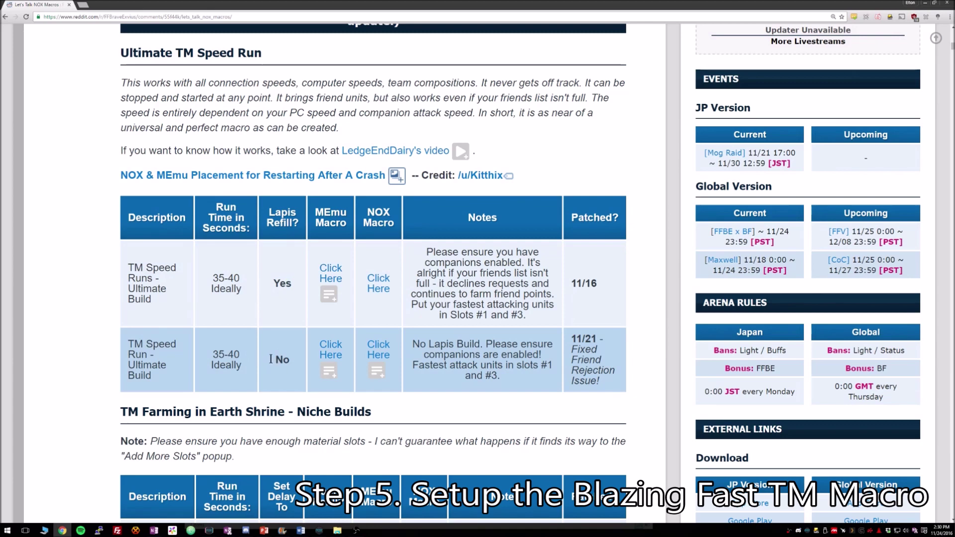
left_click_drag(270, 356, 293, 357)
left_click(374, 354)
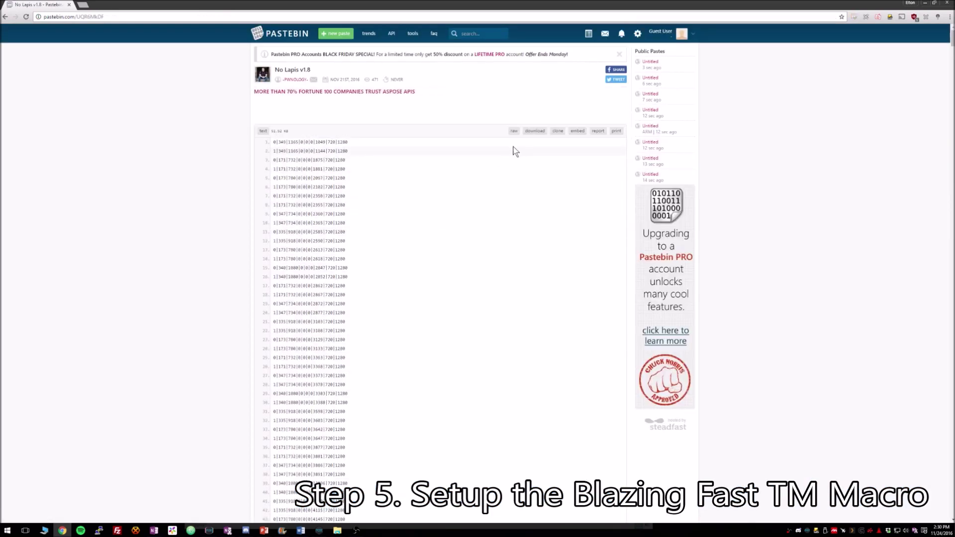
Show the No Lapis v1.8 paste as raw text and copy all of it
left_click(514, 132)
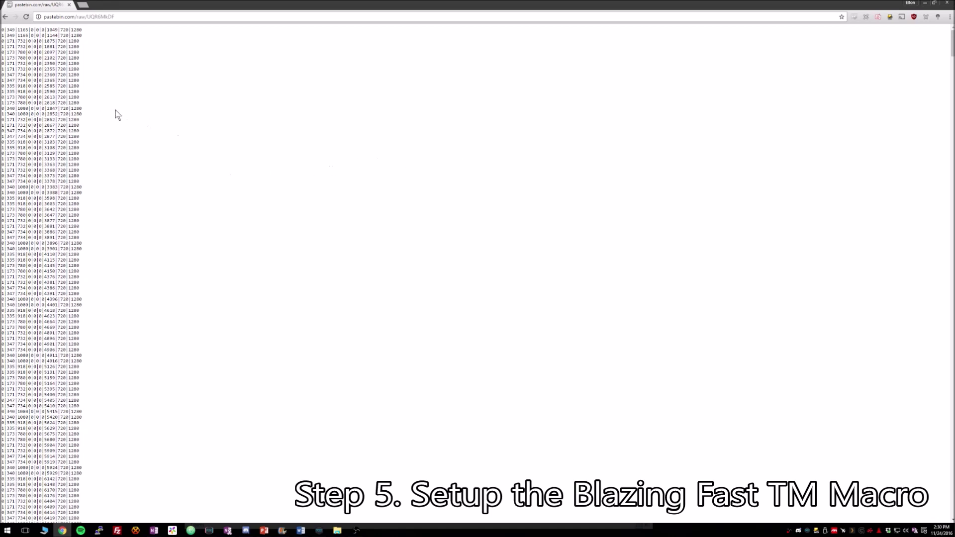
key("ctrl+a")
right_click(53, 64)
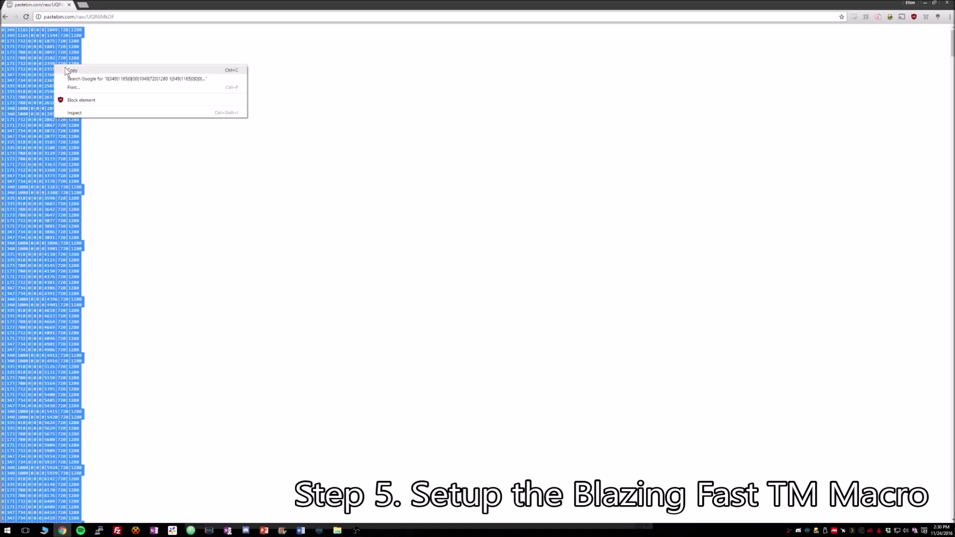
left_click(65, 67)
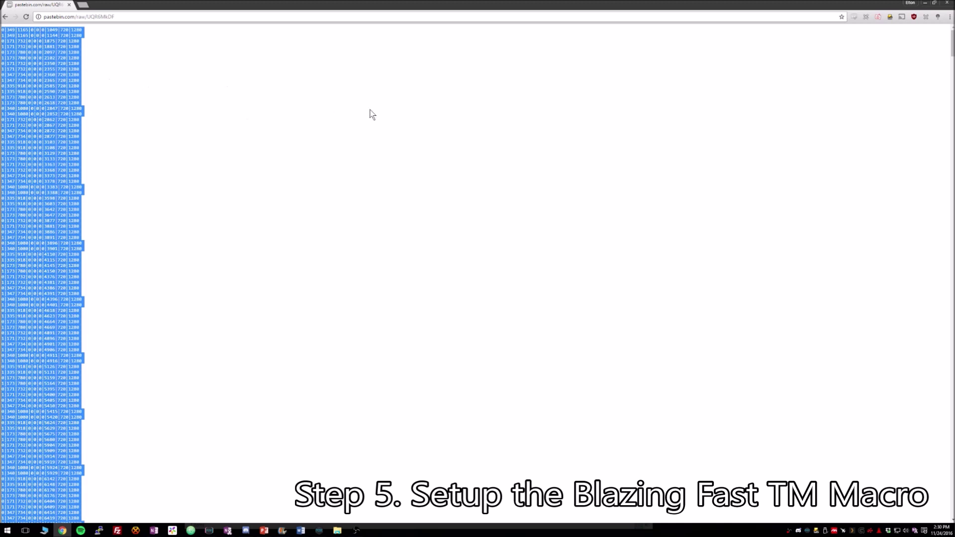
Open the first file in the Nox record folder with Notepad
left_click(924, 3)
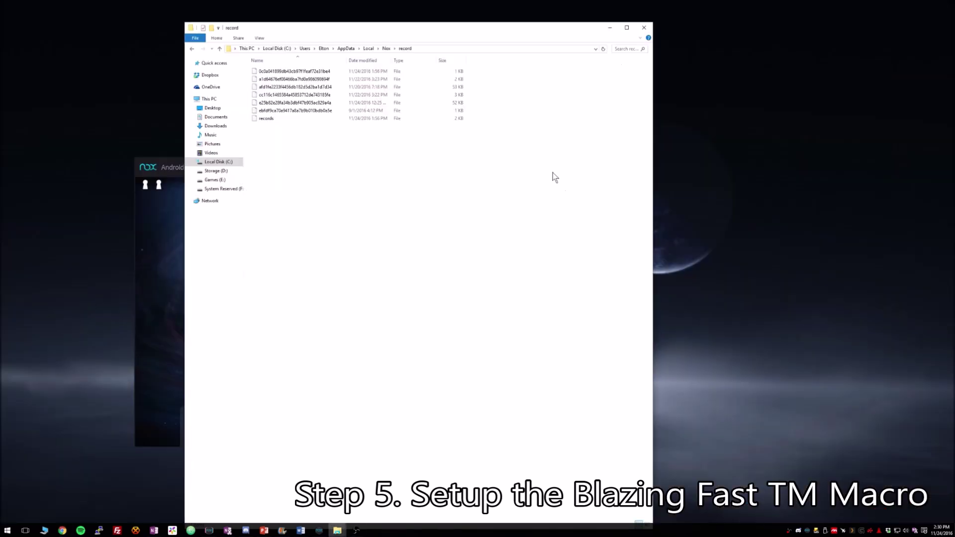
left_click(306, 74)
right_click(306, 74)
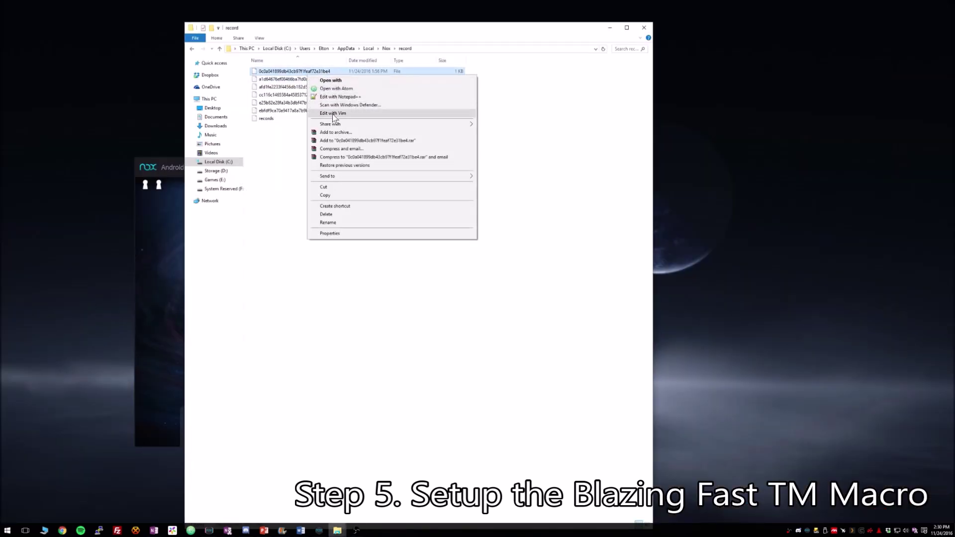
left_click(330, 80)
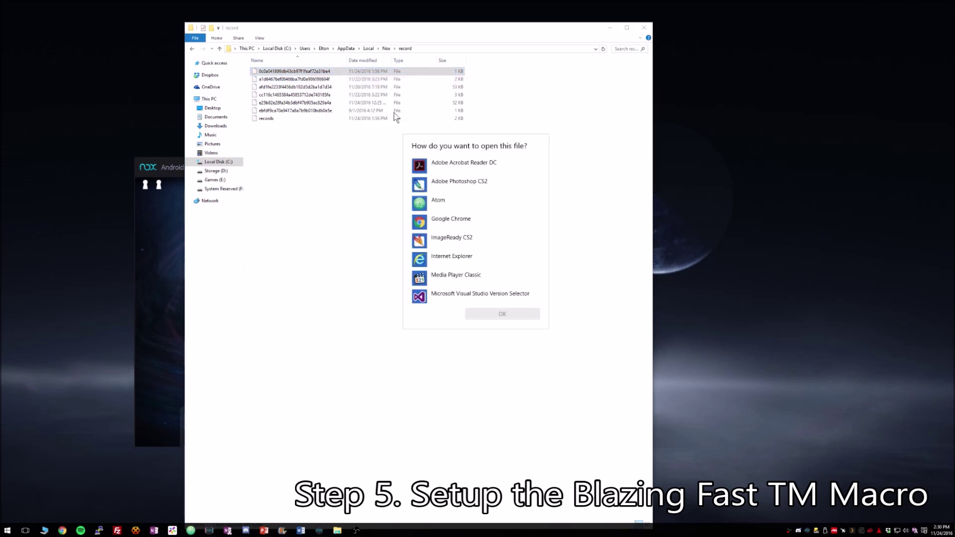
scroll(458, 225, "down", 1)
scroll(457, 225, "down", 3)
left_click(442, 270)
left_click(497, 314)
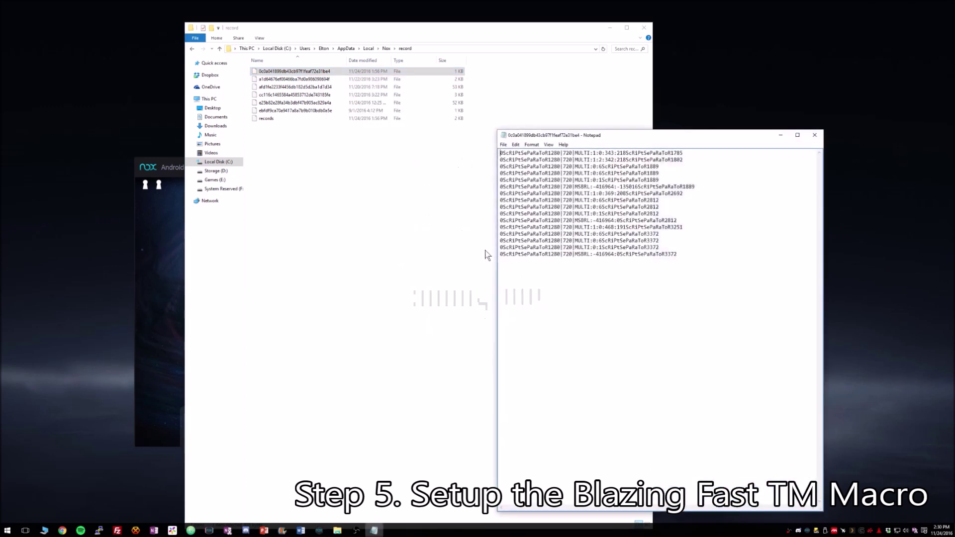
Replace the file's contents with the copied macro, save, and close Notepad
key("ctrl+a")
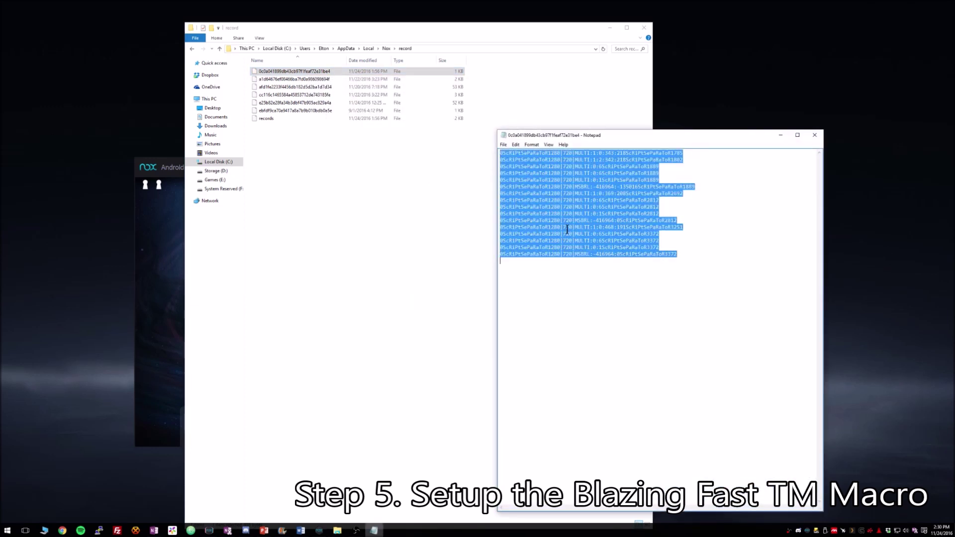
key("ctrl+v")
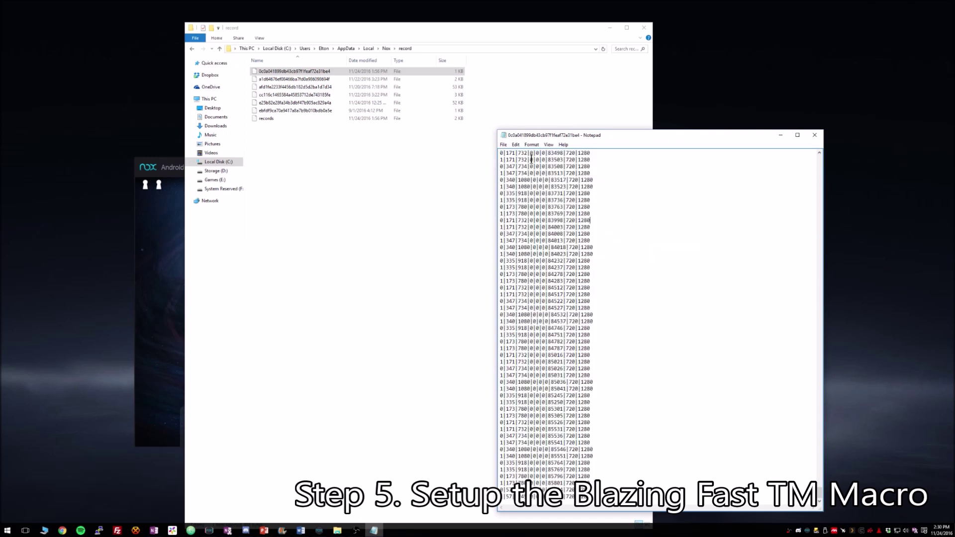
left_click(503, 145)
left_click(512, 168)
left_click(814, 135)
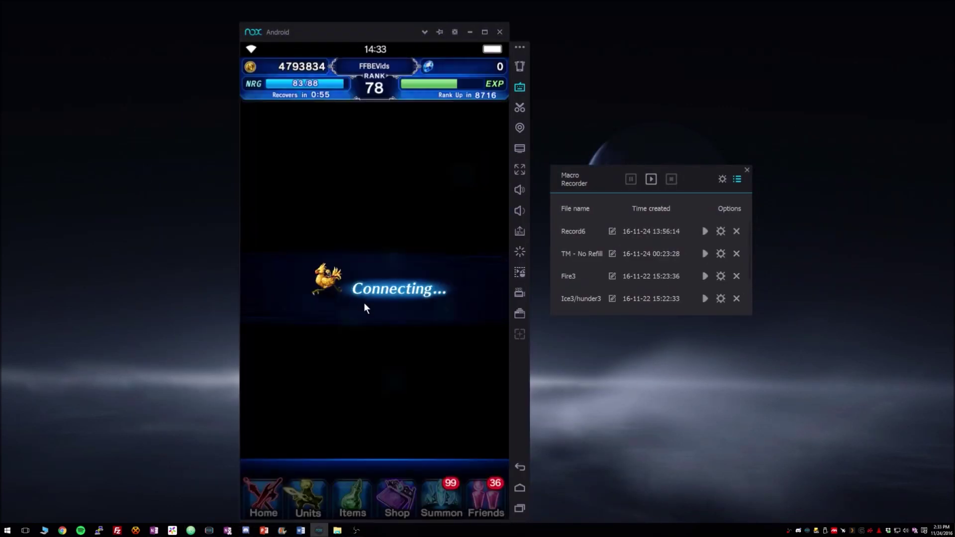
Go via the world map and Grandshelt Isles to the Earth Shrine missions
left_click(362, 383)
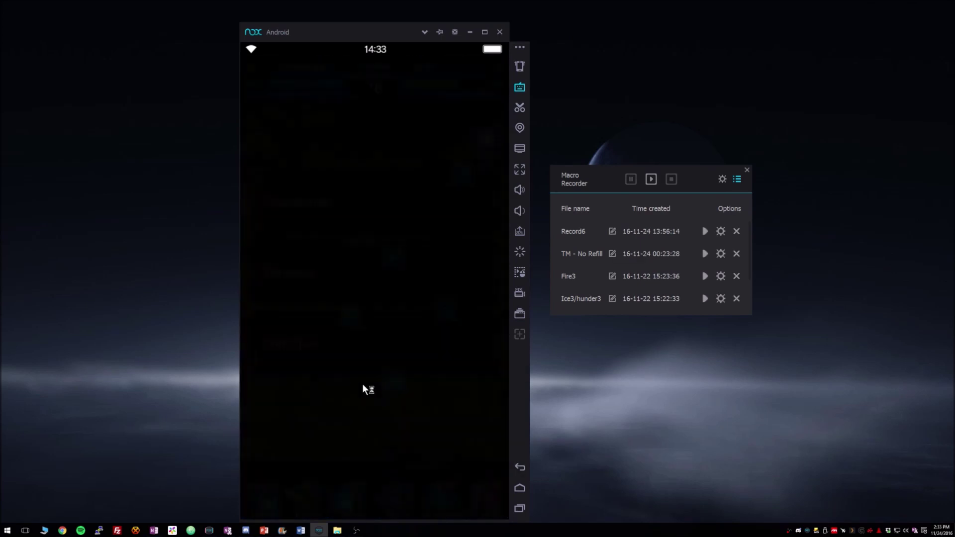
left_click(391, 214)
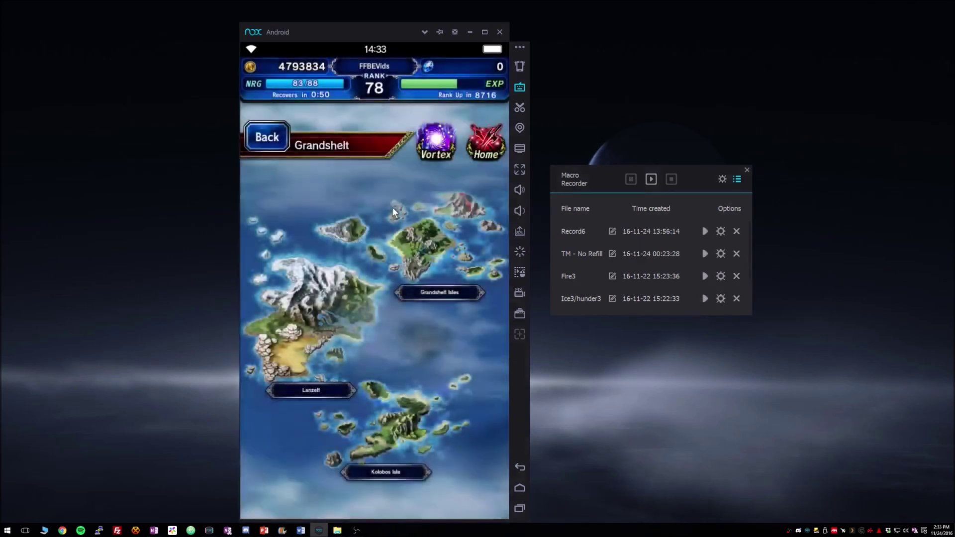
left_click(416, 248)
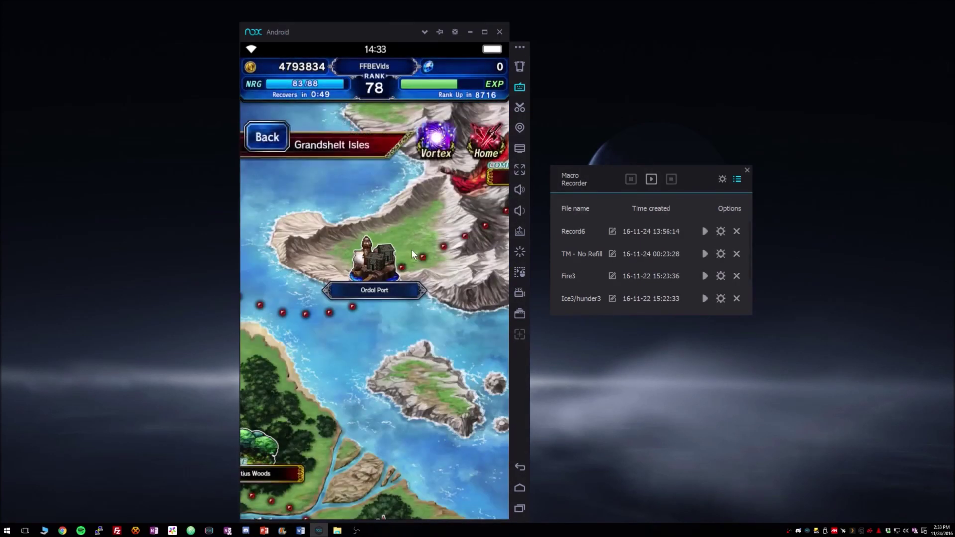
left_click(324, 365)
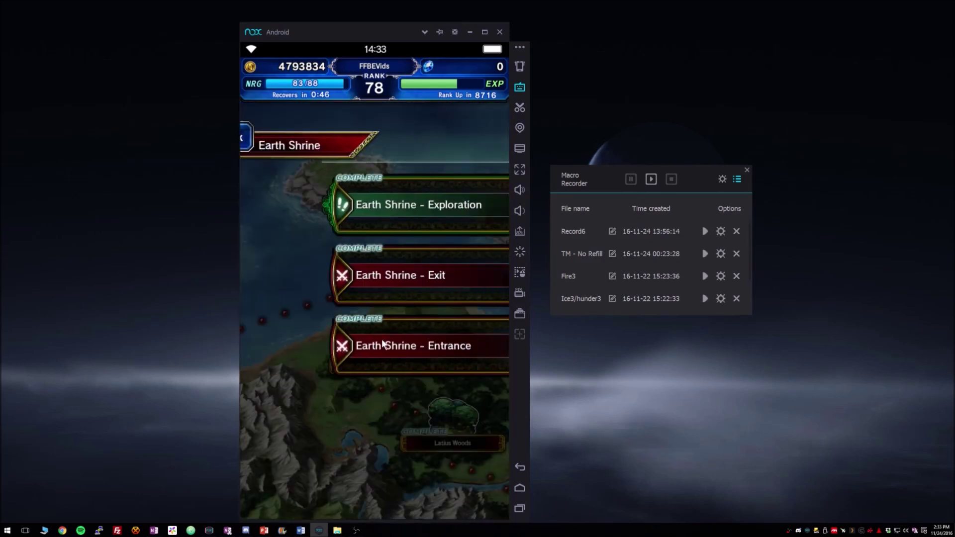
Set Record6 to 'Repeat till manually paused' and save the setting
left_click(721, 230)
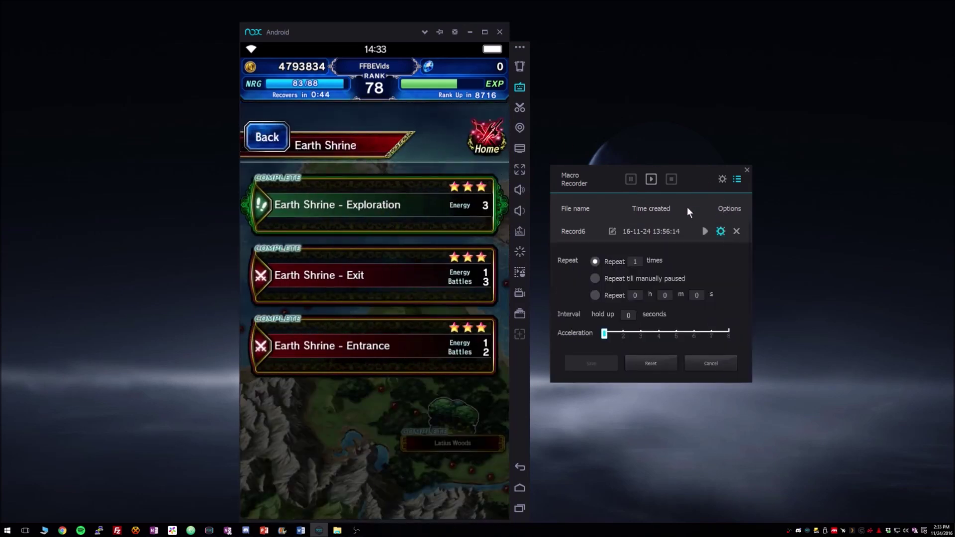
left_click(595, 278)
left_click(592, 364)
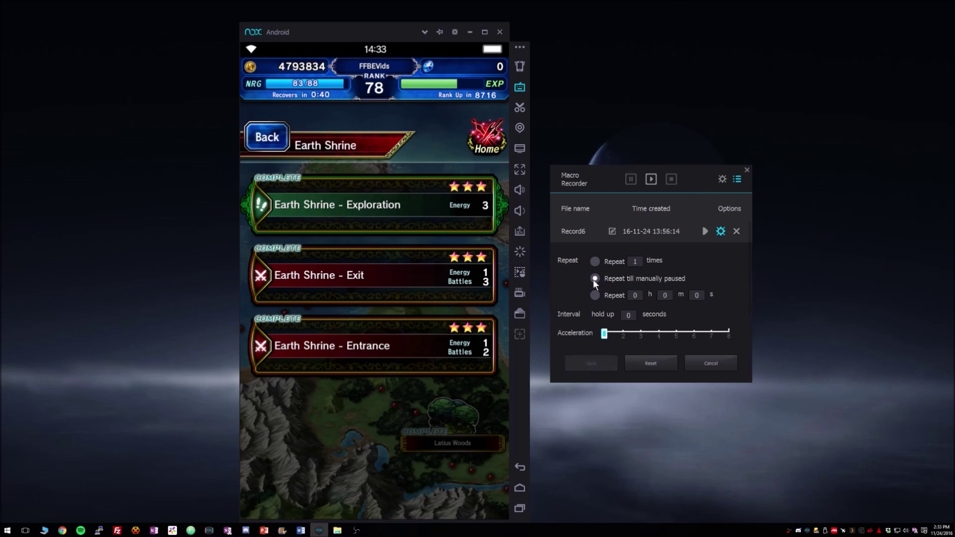